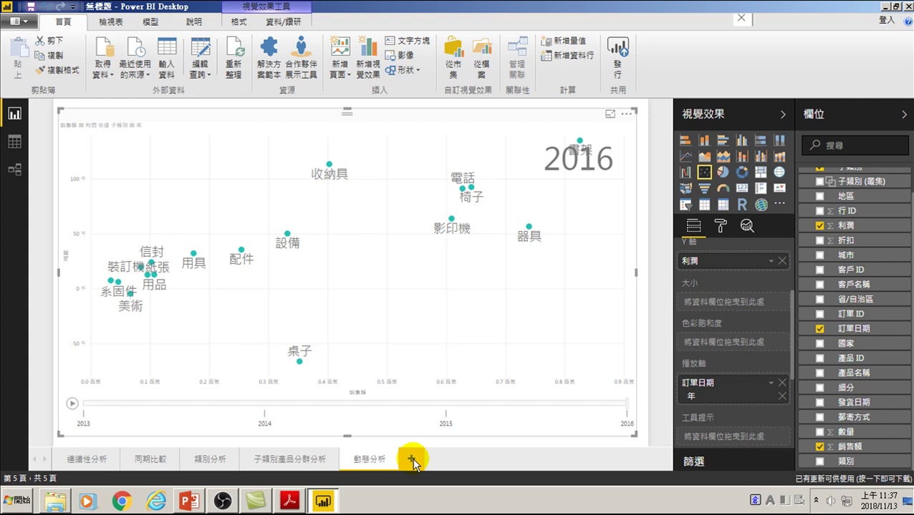
Add a new blank report page and rename it 預測.
click(414, 460)
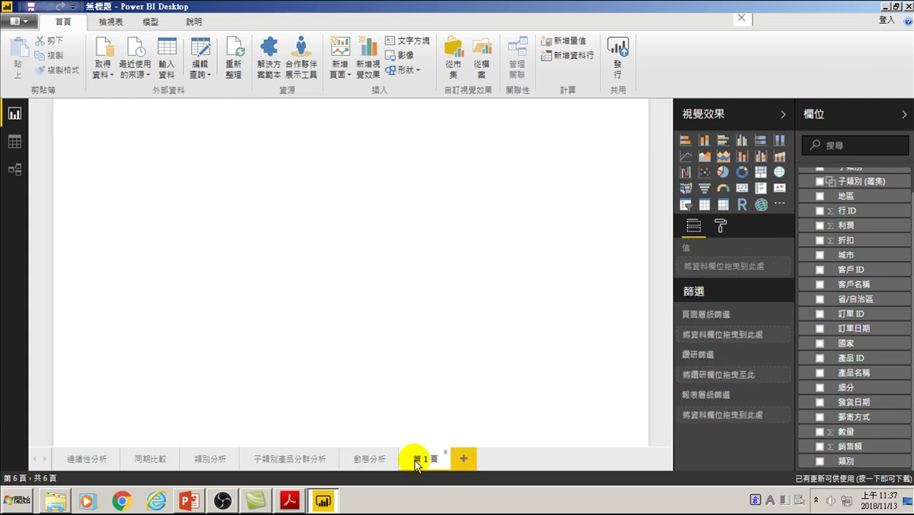
double_click(419, 461)
key(ctrl+space)
text(預測)
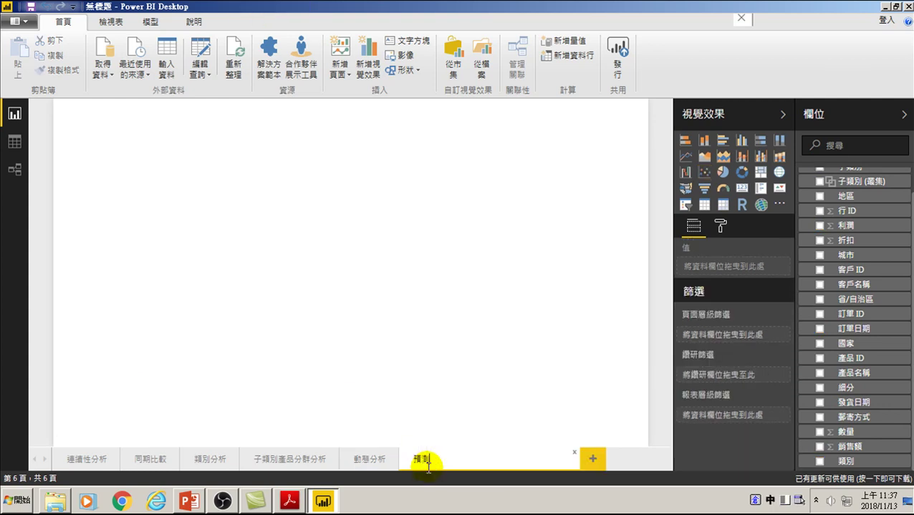
key(Return)
click(258, 238)
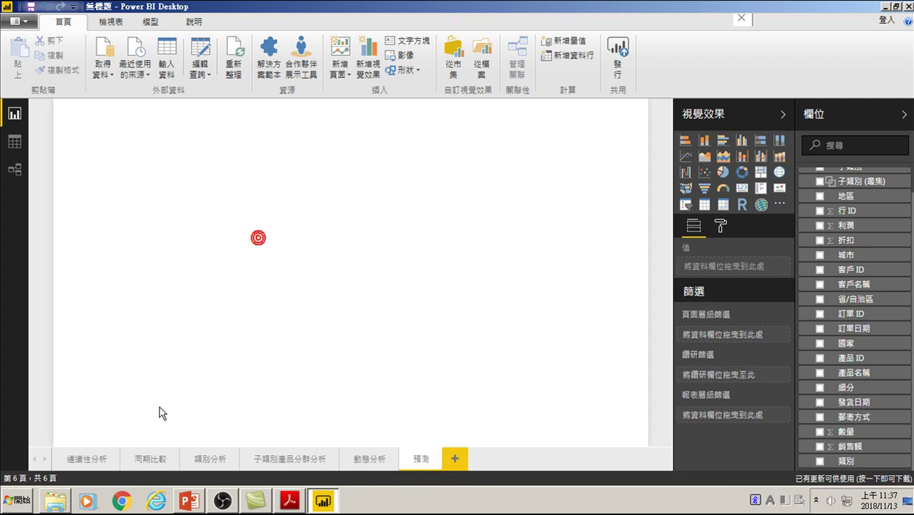
mouse_move(290, 459)
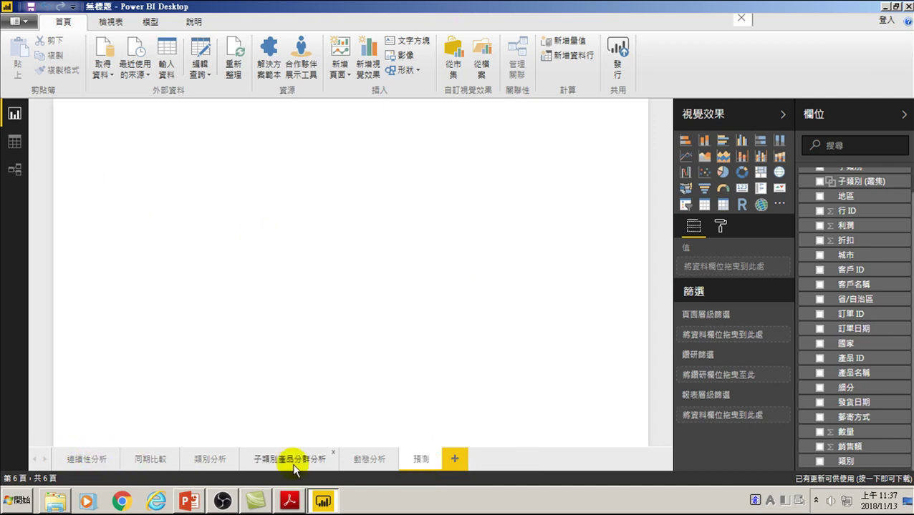
Look at the quarterly bar chart on the 連續性分析 page, then return to 預測.
click(79, 459)
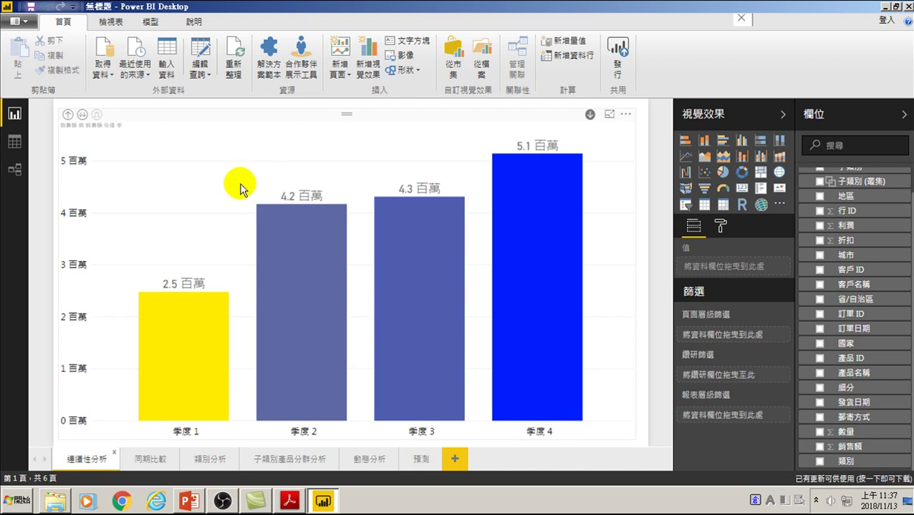
click(206, 114)
click(422, 456)
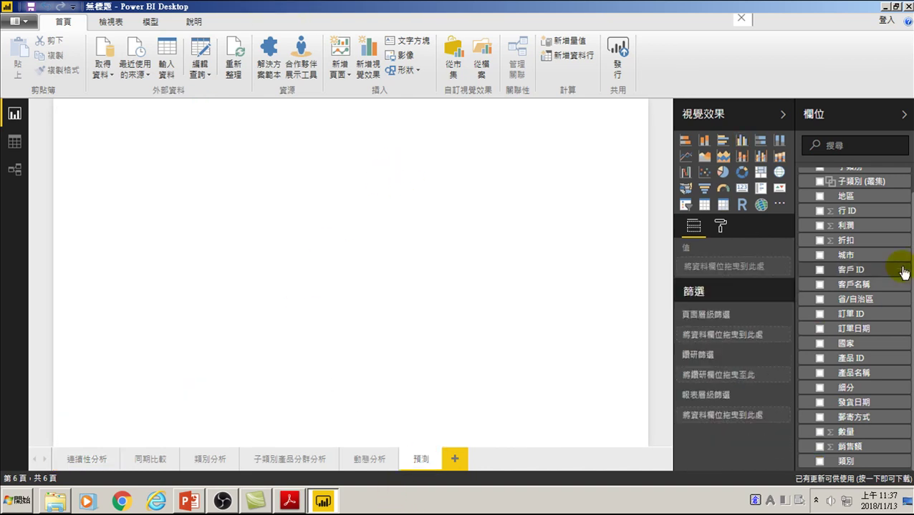
Chart 銷售額 by 訂單日期 as columns and enlarge the visual across most of the page.
scroll(830, 283, up, 1)
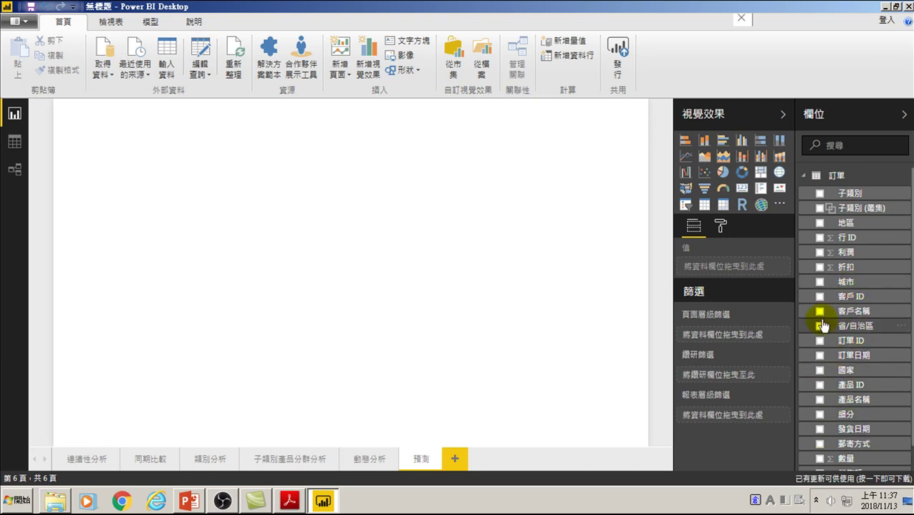
click(819, 355)
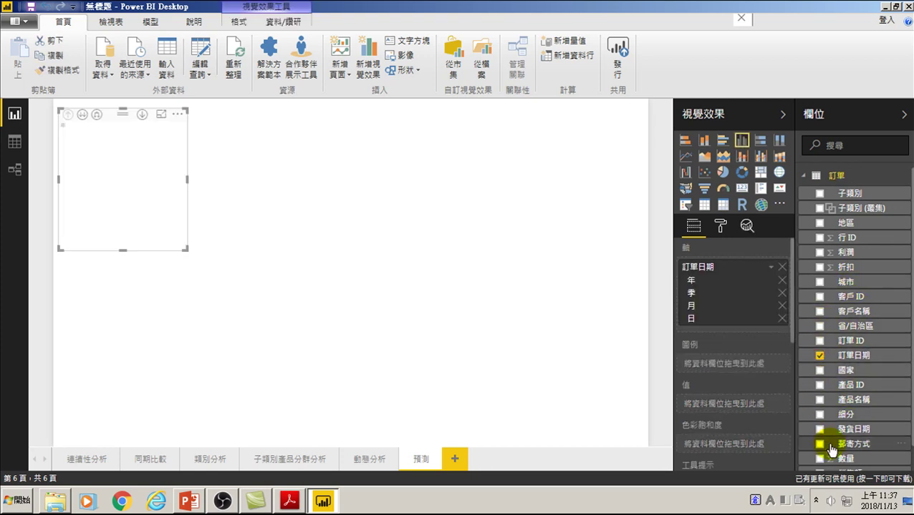
scroll(829, 447, down, 1)
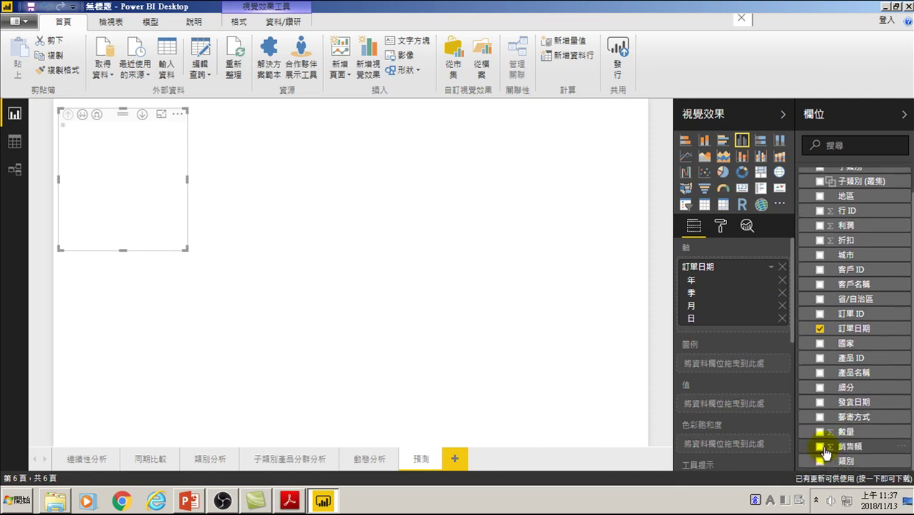
click(820, 447)
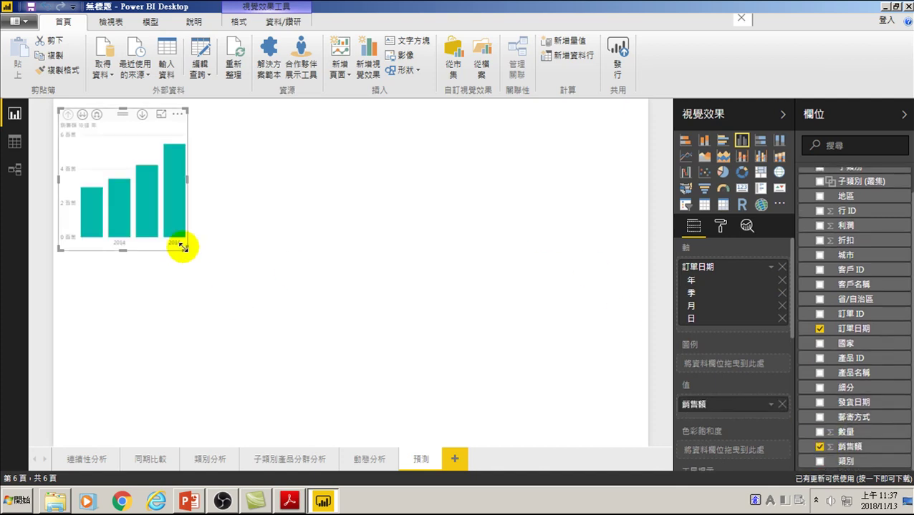
drag(182, 247, 594, 435)
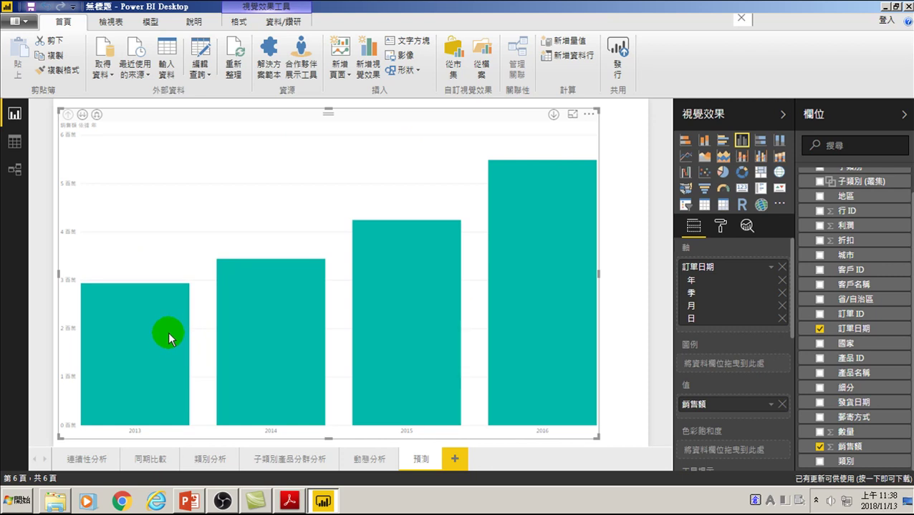
Drill the sales chart down to quarters, back up to years, then expand all years into quarters.
click(83, 115)
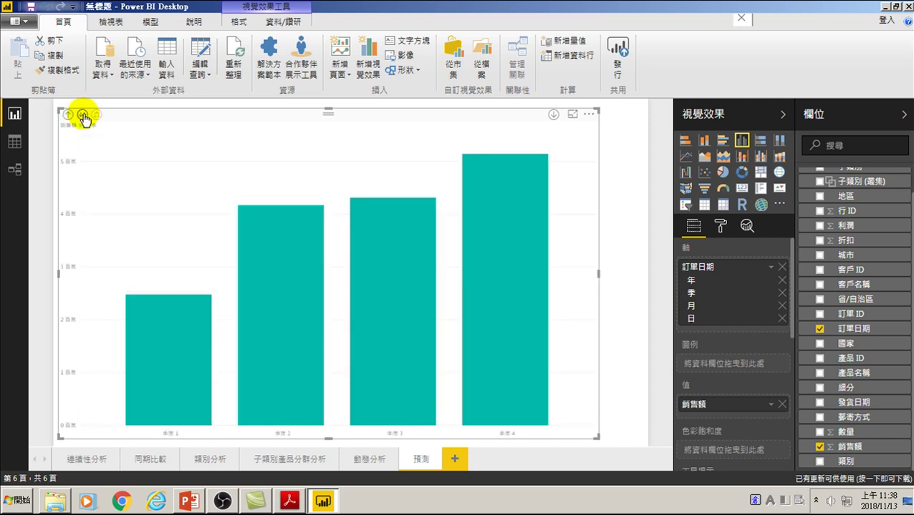
click(68, 115)
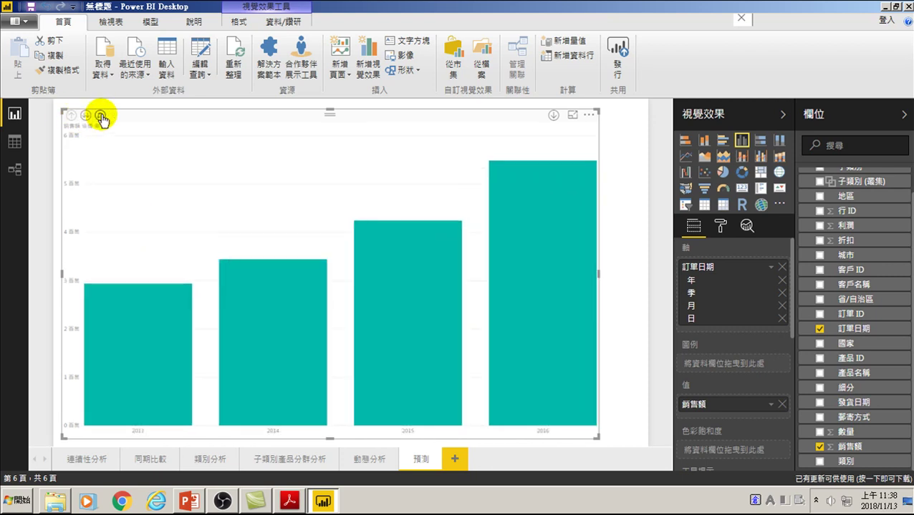
click(101, 116)
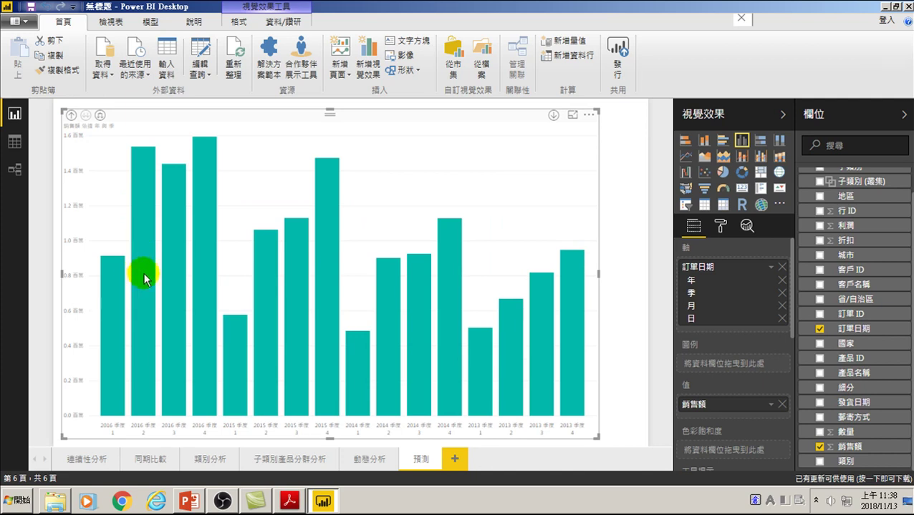
Raise the column chart's X-axis label text size to 20.
click(719, 226)
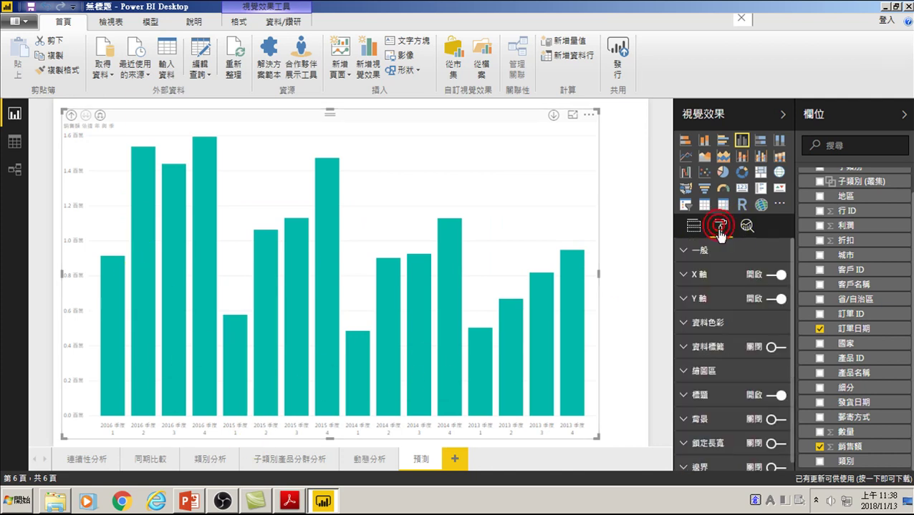
click(685, 275)
drag(748, 322, 759, 322)
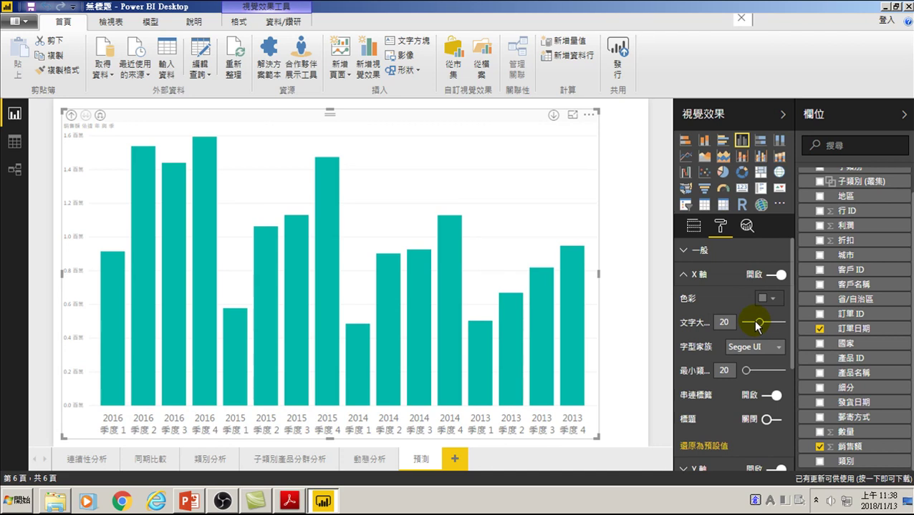
Turn on drill mode, collapse the X-axis settings, and drill the chart back up.
click(101, 117)
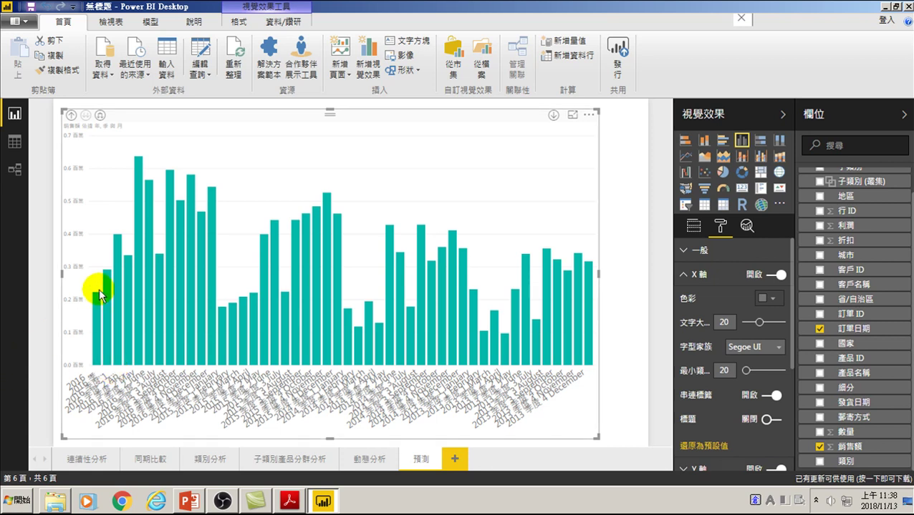
click(686, 275)
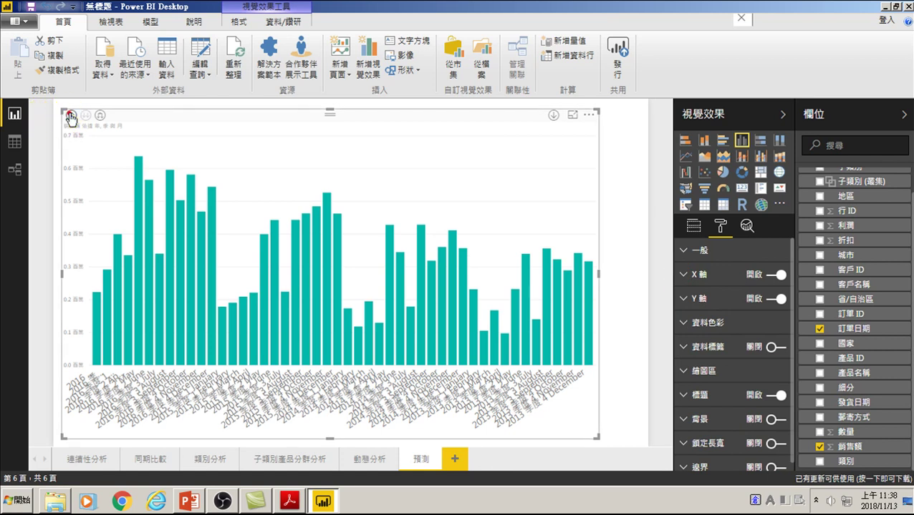
click(70, 116)
Delete the column chart and insert an empty line chart in its place.
click(551, 145)
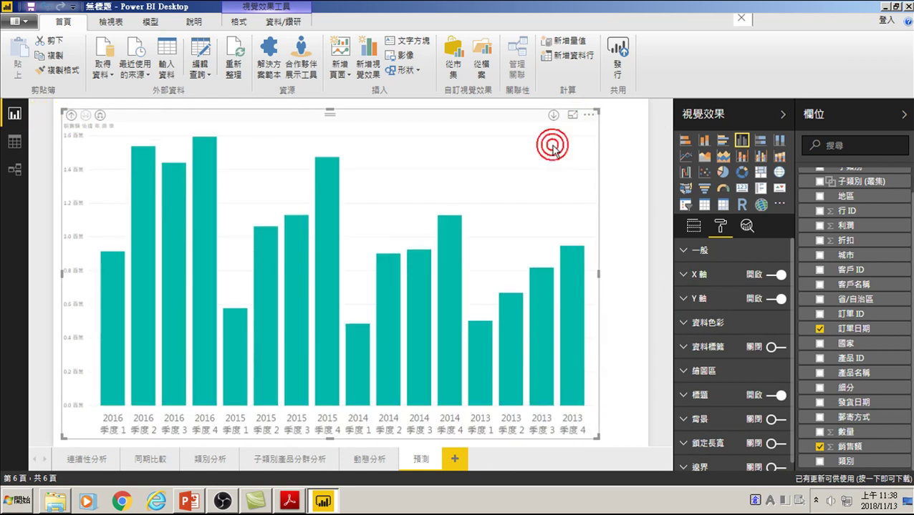
key(Delete)
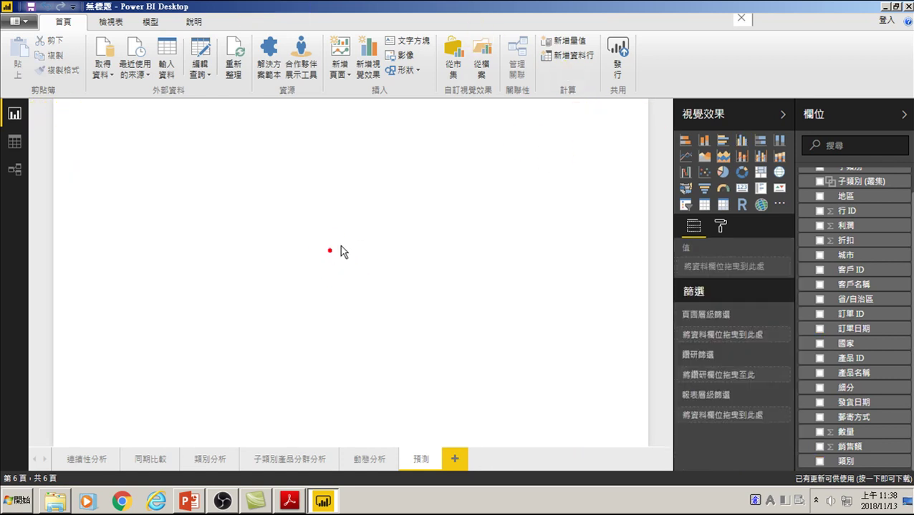
click(686, 156)
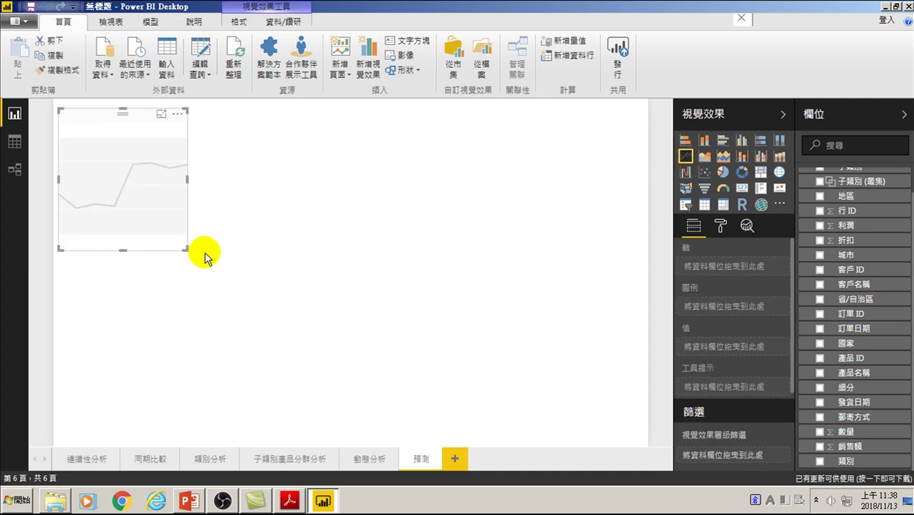
Enlarge the line chart, plot 銷售額 over 訂單日期, and expand the date axis twice toward months.
mouse_move(184, 250)
mouse_down()
mouse_move(208, 270)
mouse_move(561, 423)
mouse_up()
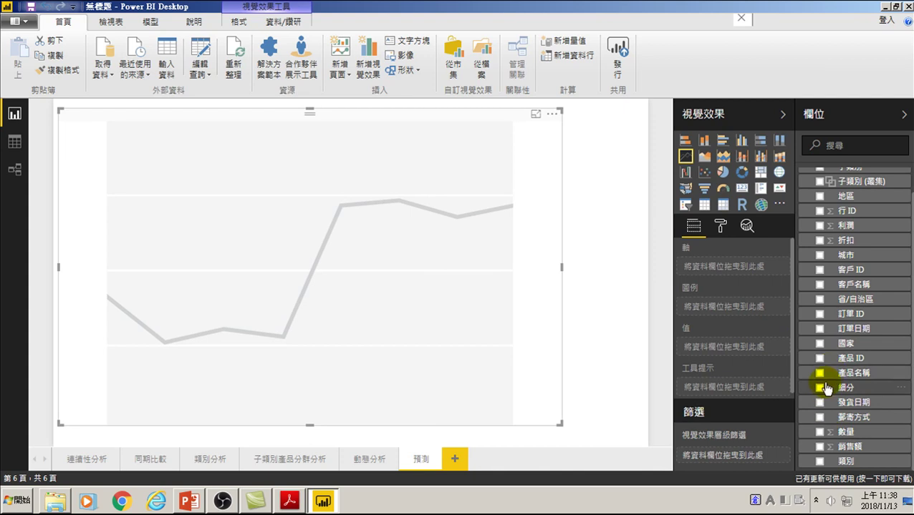
click(820, 328)
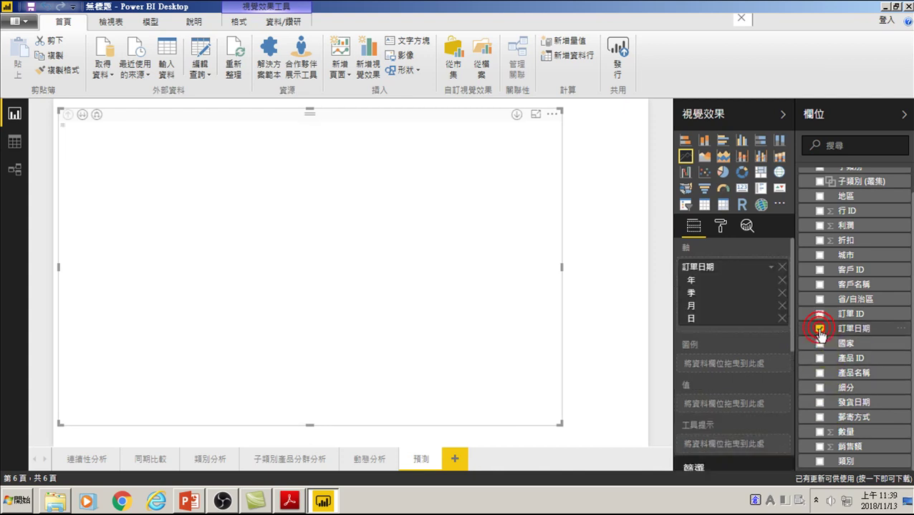
click(820, 446)
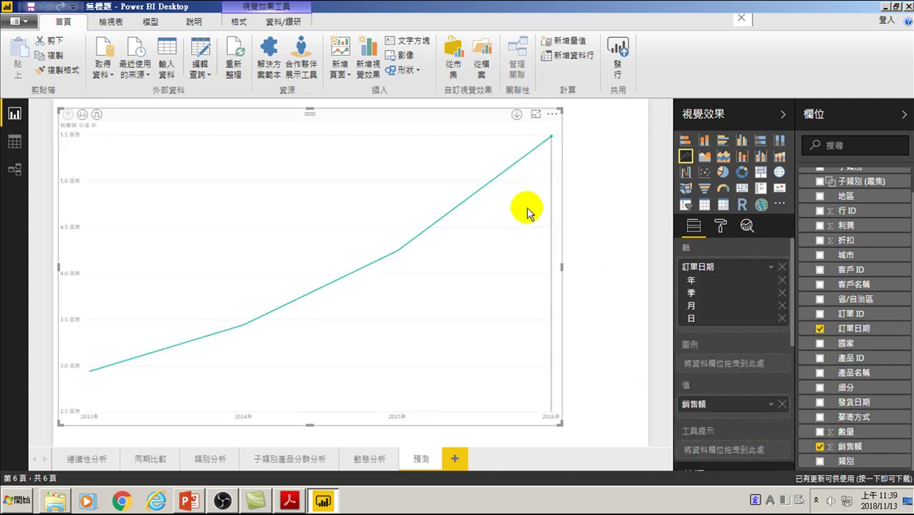
click(97, 116)
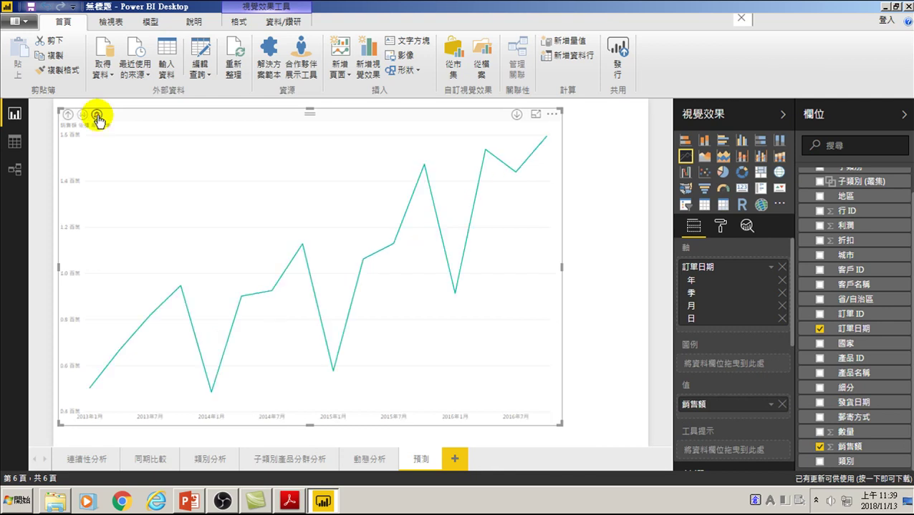
click(97, 116)
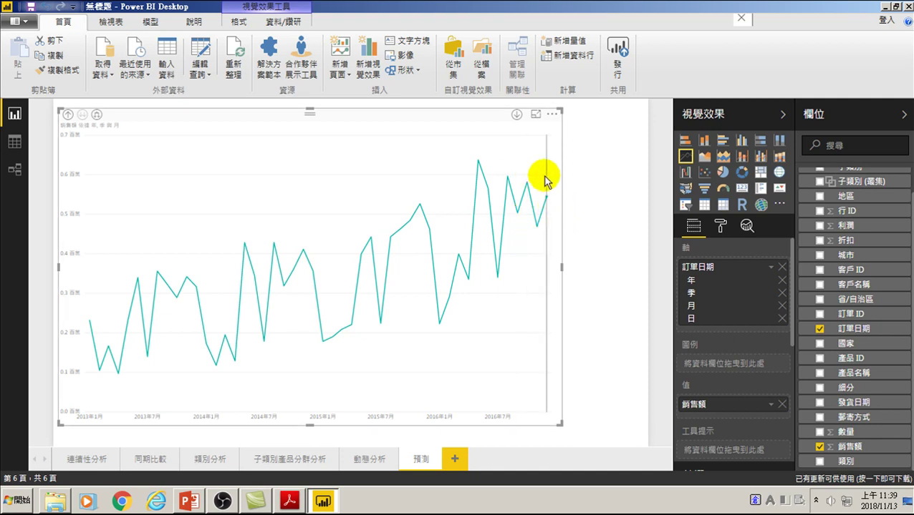
Switch on 資料標籤 data labels for the line chart, then bring up its Analytics options.
click(719, 225)
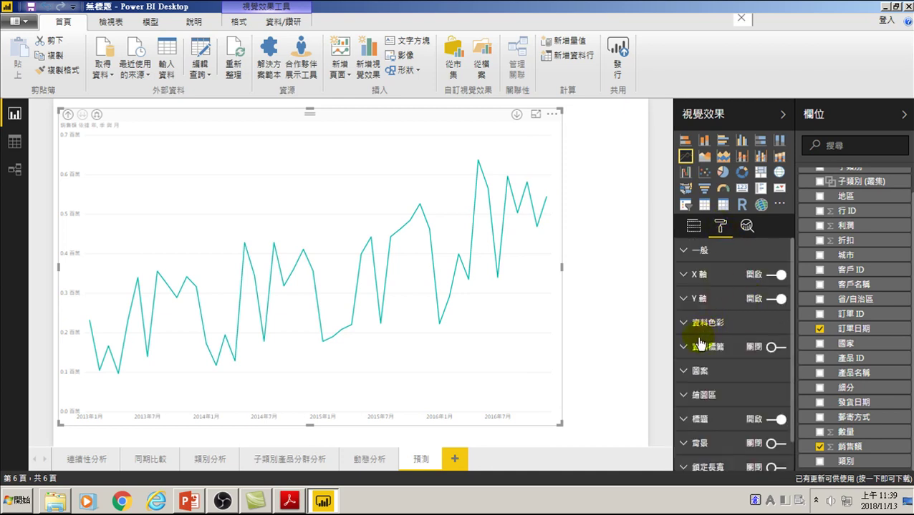
click(774, 346)
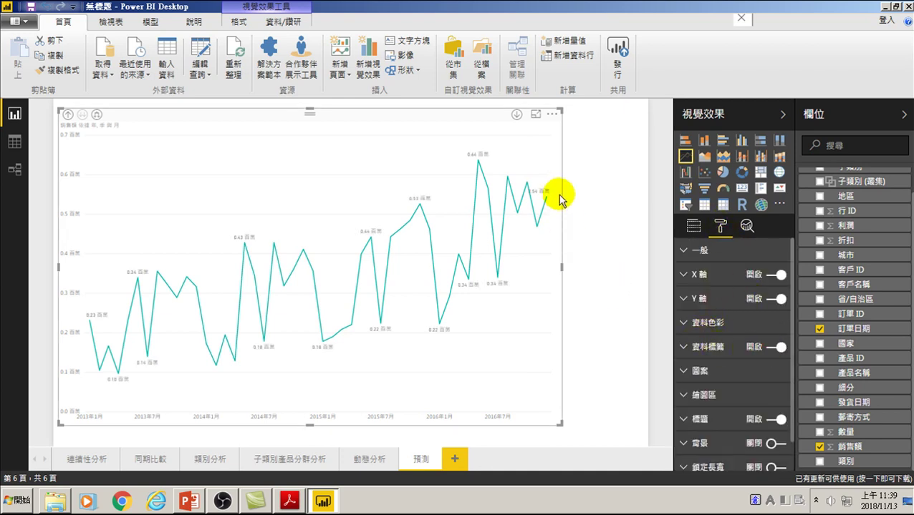
click(746, 227)
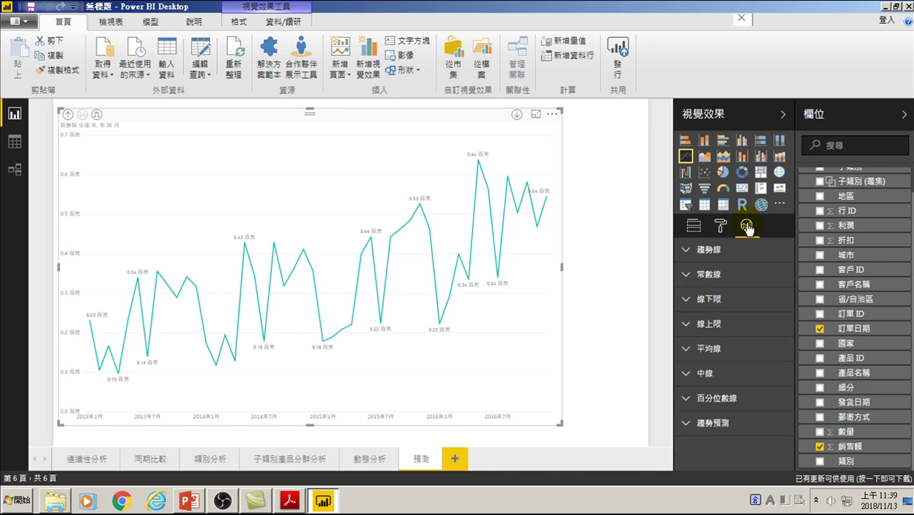
Add forecast 趨勢預測 1 from the Analytics pane, using its default 10-point length.
click(688, 425)
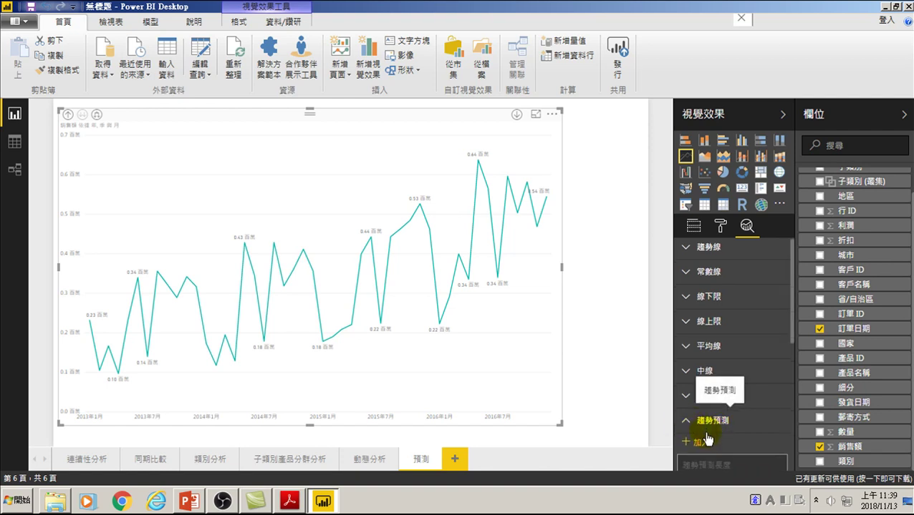
scroll(702, 421, down, 3)
click(700, 313)
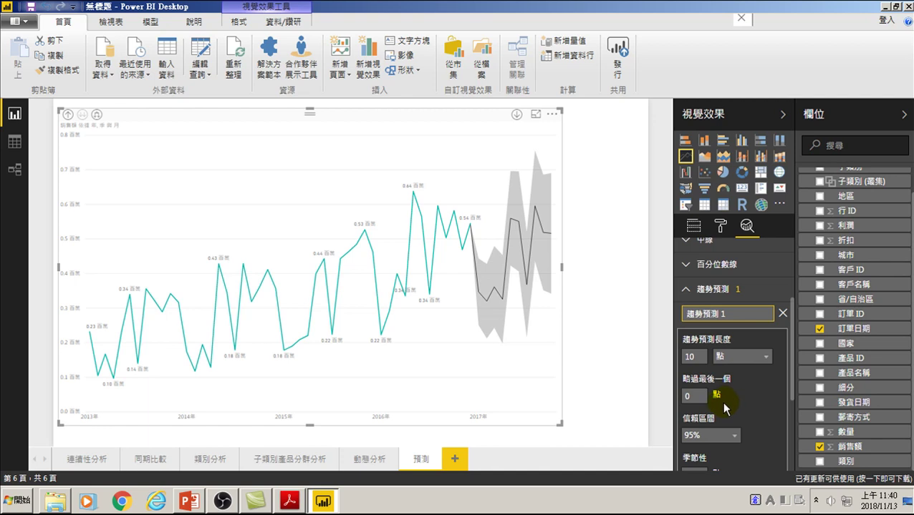
double_click(691, 355)
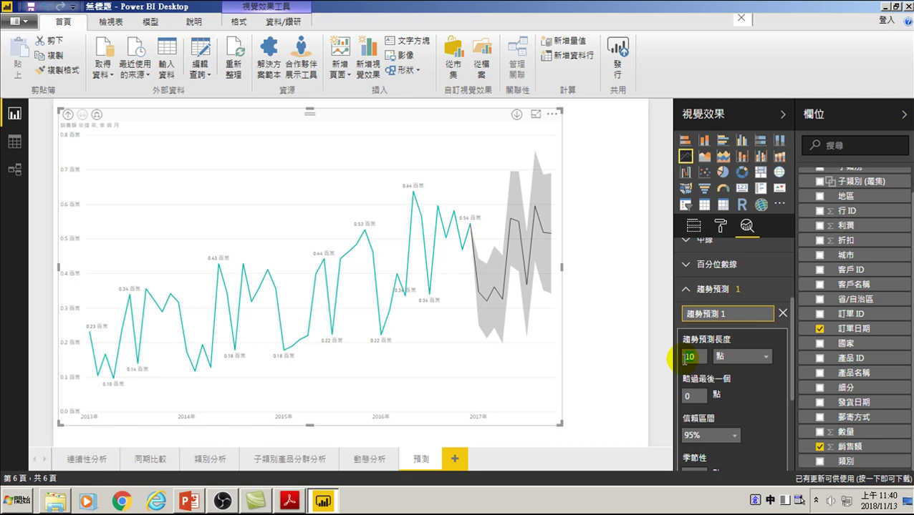
Change the 趨勢預測長度 from 10 to 6 points and apply it.
drag(684, 359, 697, 362)
text(6)
scroll(709, 362, down, 3)
click(775, 359)
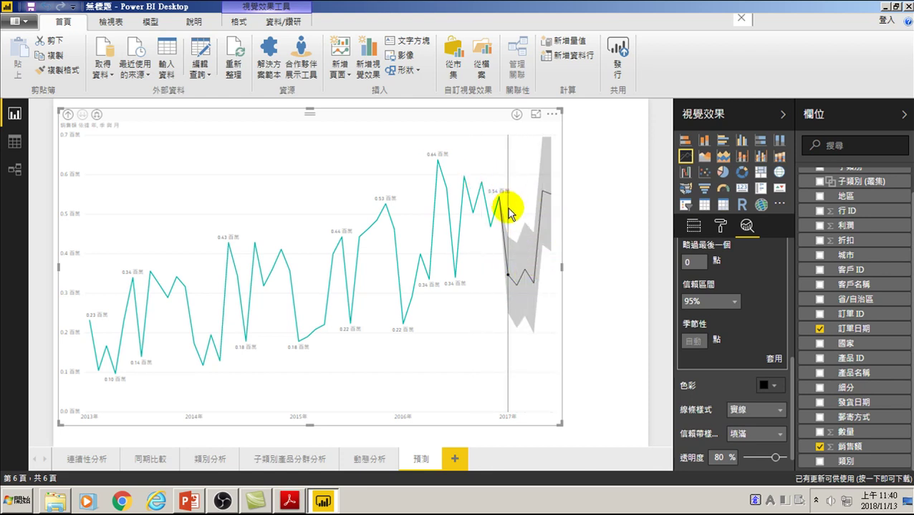
scroll(753, 240, up, 5)
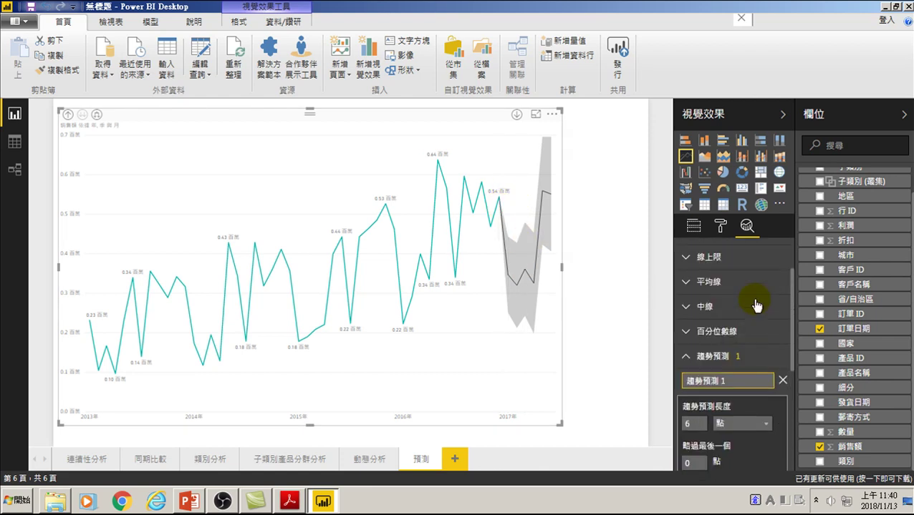
scroll(759, 287, down, 2)
scroll(779, 316, down, 2)
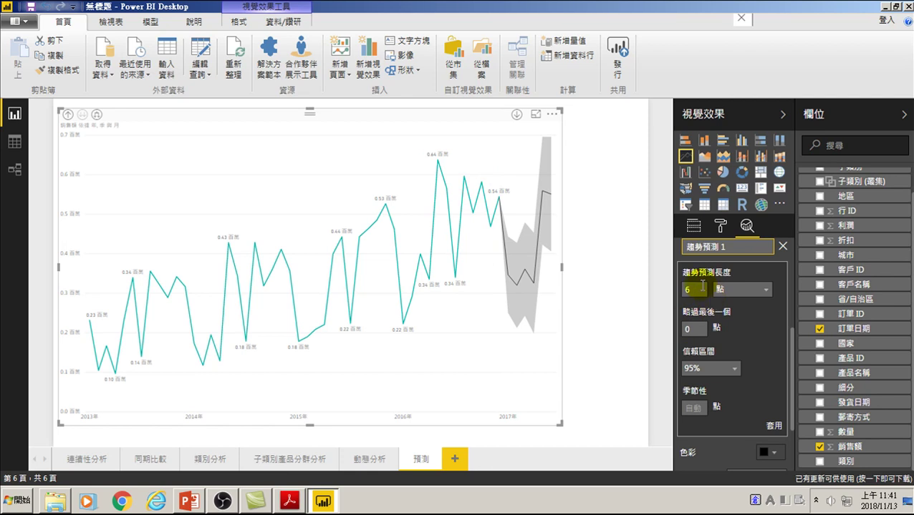
Set 略過最後一個 to 6 points and apply the forecast change.
click(692, 331)
double_click(692, 331)
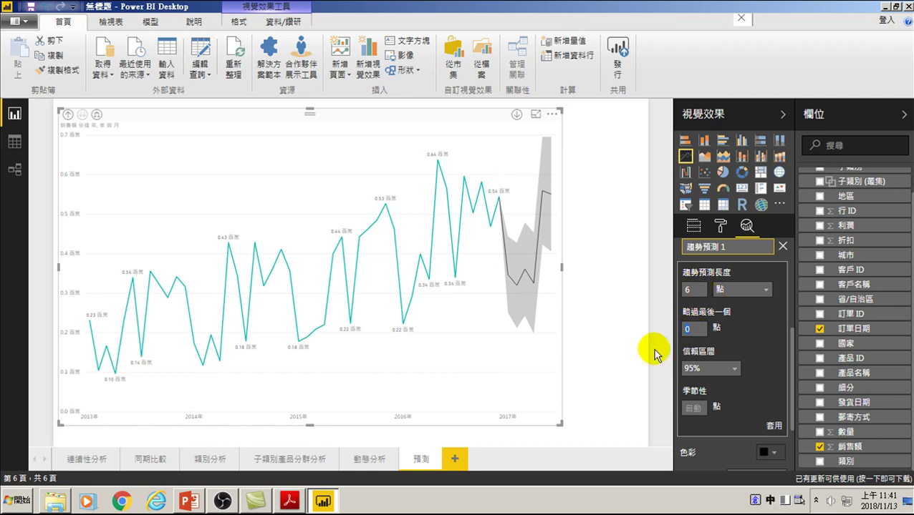
text(6)
click(774, 425)
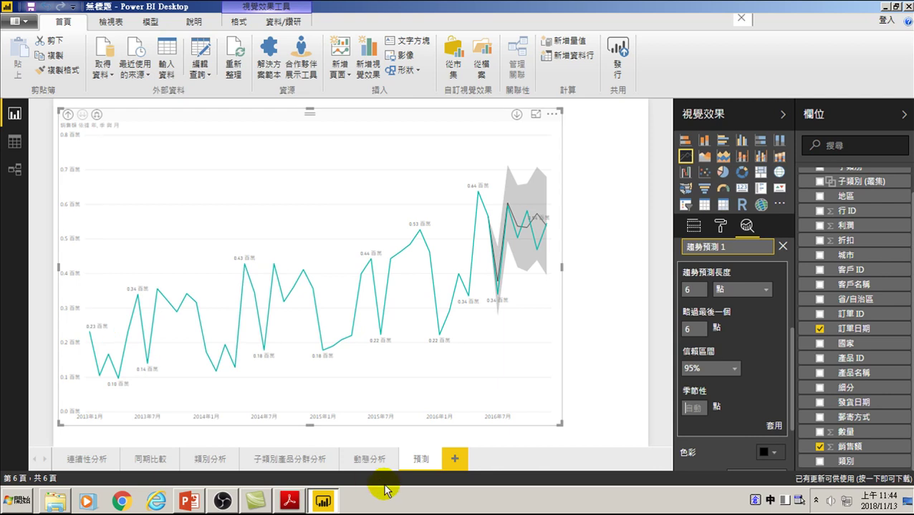
Enter 12 as the 季節性 value and apply it.
text(12)
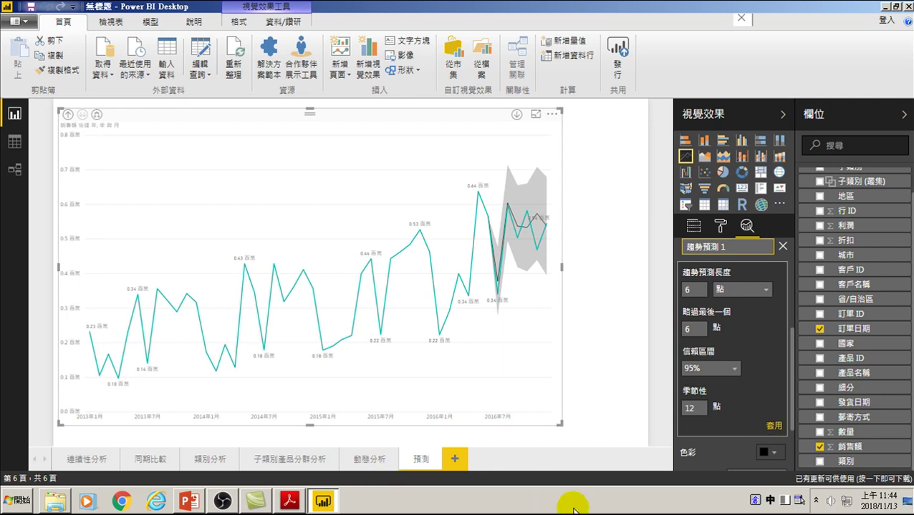
click(777, 426)
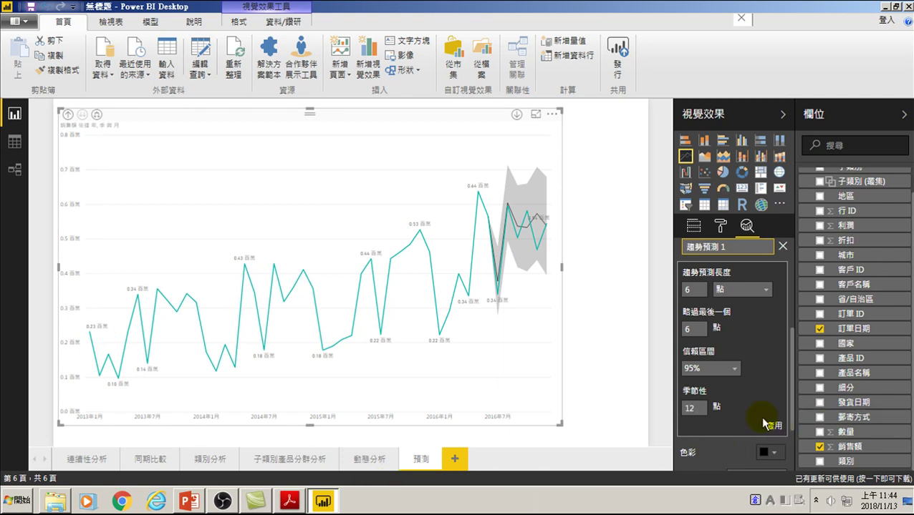